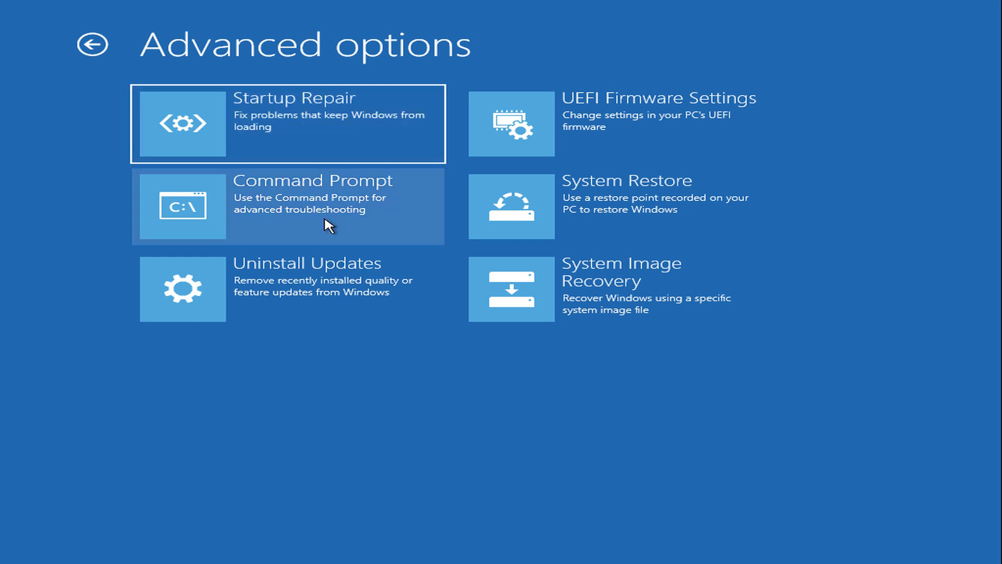
# Open Command Prompt and run bootrec /fixmbr followed by bootsect /nt60 sys
pyautogui.click(292, 209)
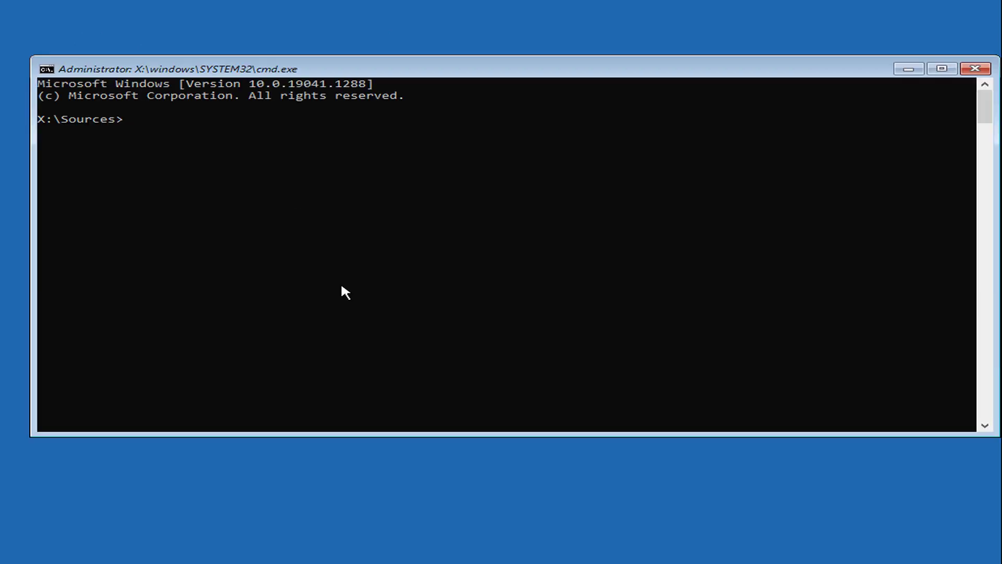
pyautogui.write('bootrec /fixmbr')
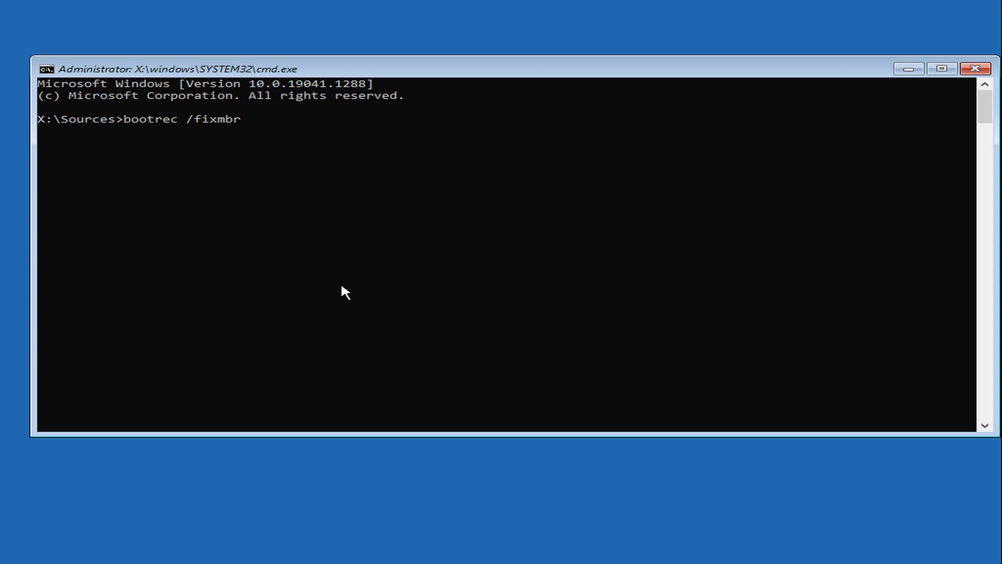
pyautogui.press('Return')
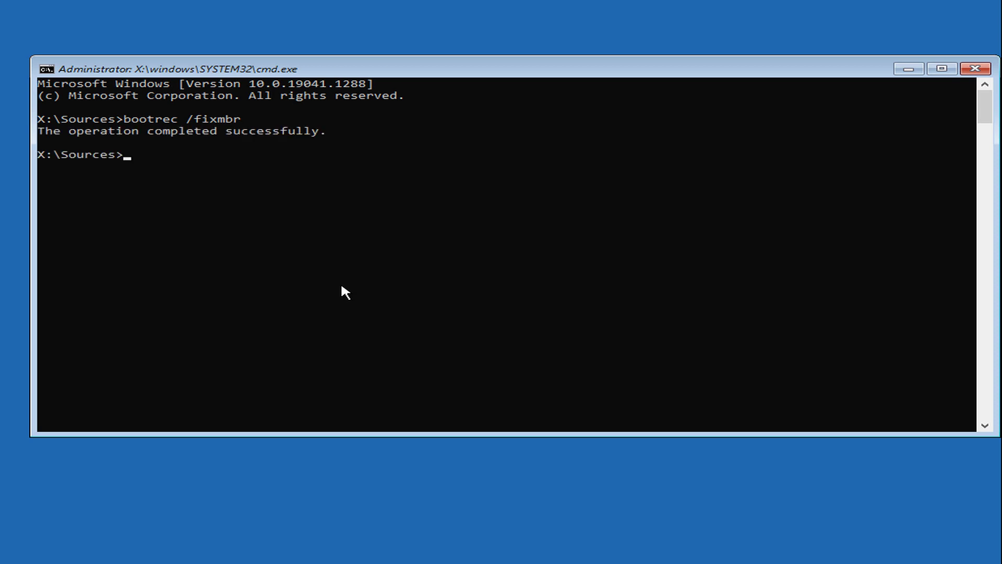
pyautogui.write('bootsect /nt60 sy')
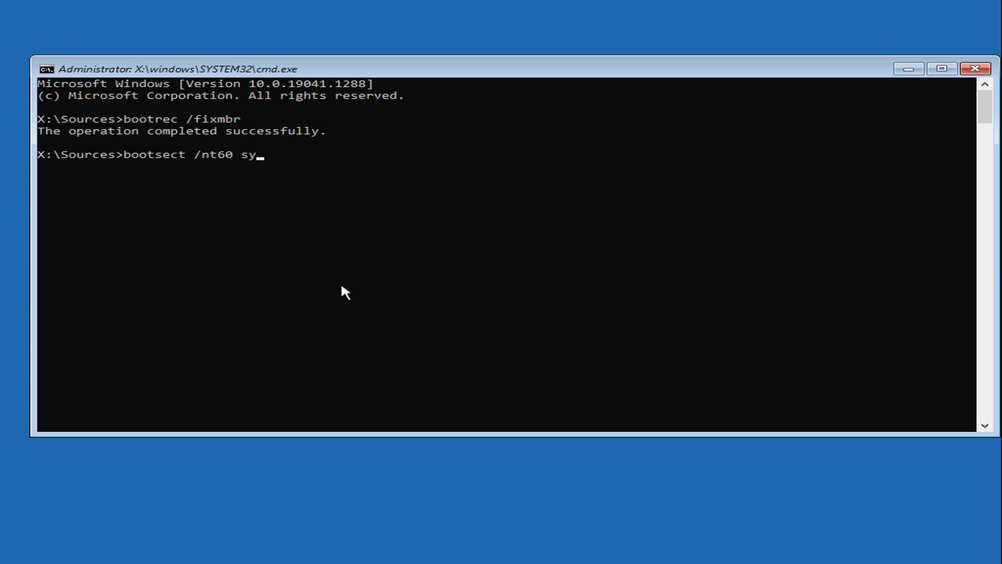
pyautogui.write('s')
pyautogui.press('Return')
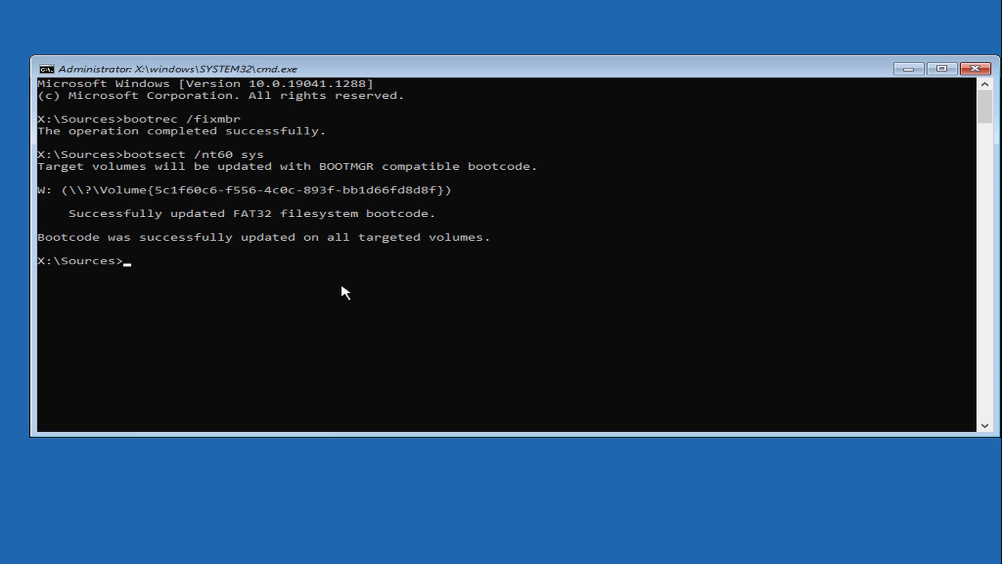
# Run bootrec /fixboot, then start bootrec /rebuildbcd to rebuild the boot configuration data
pyautogui.write('bootrec /fixboot')
pyautogui.press('Return')
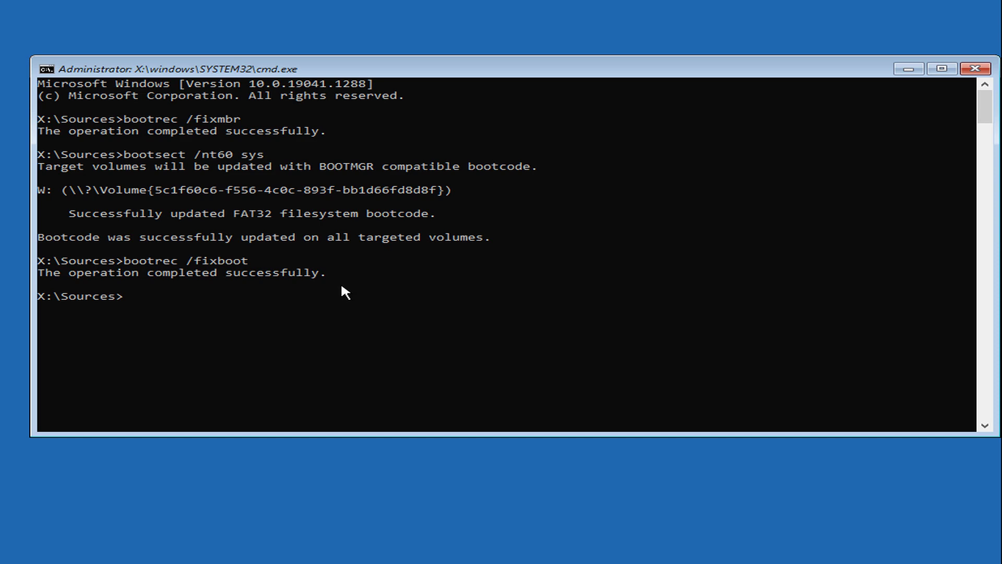
pyautogui.write('bootrec /rebuildbcd')
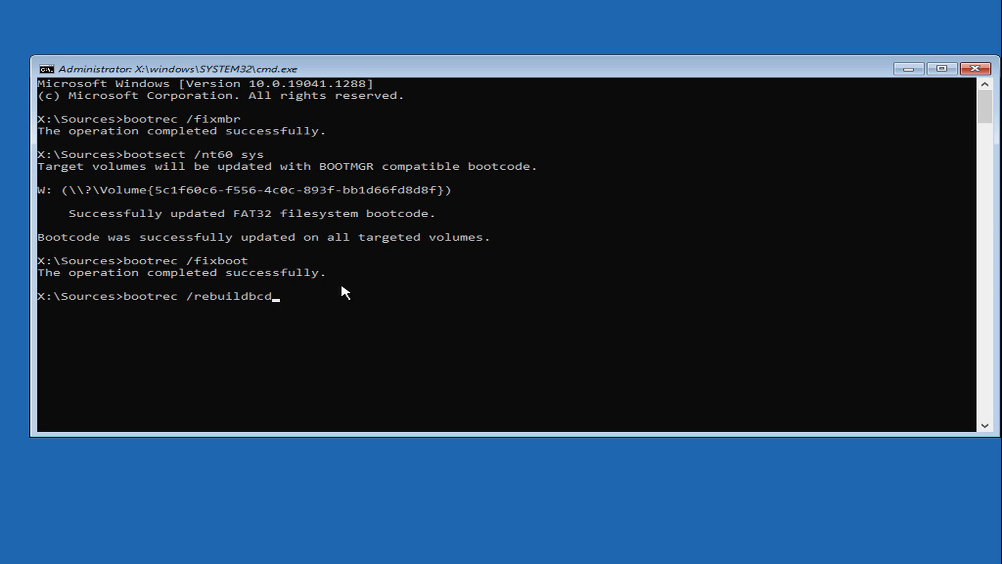
pyautogui.press('Return')
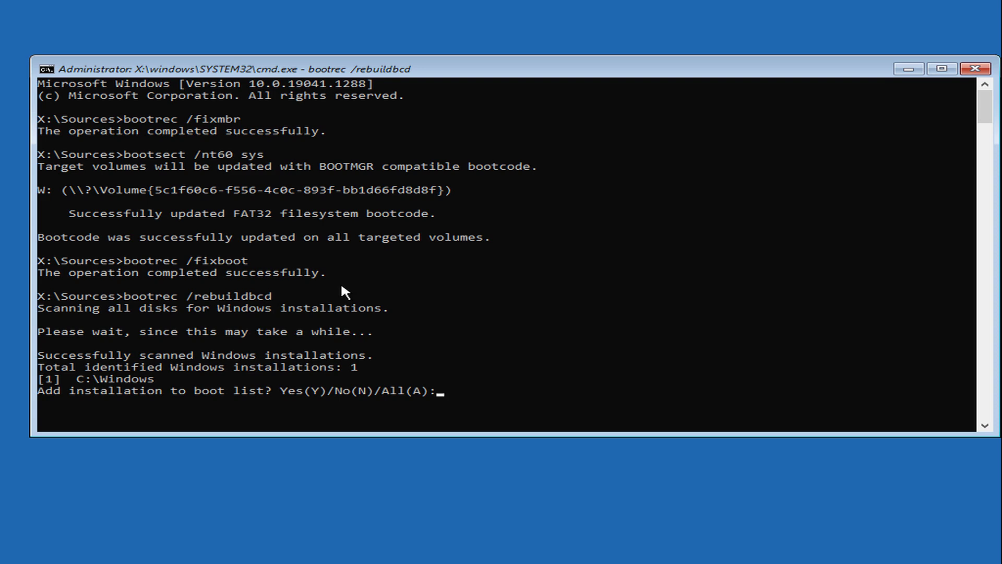
# Answer 'a' to add C:\Windows to the boot list, then run chkdsk C: /r
pyautogui.write('a')
pyautogui.press('Return')
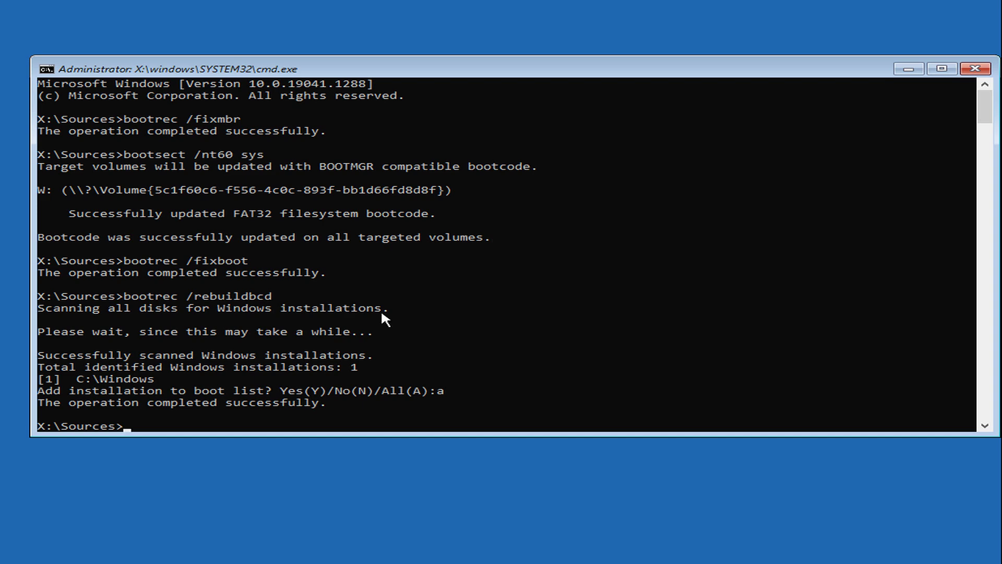
pyautogui.write('chkdsk C: /r')
pyautogui.press('Return')
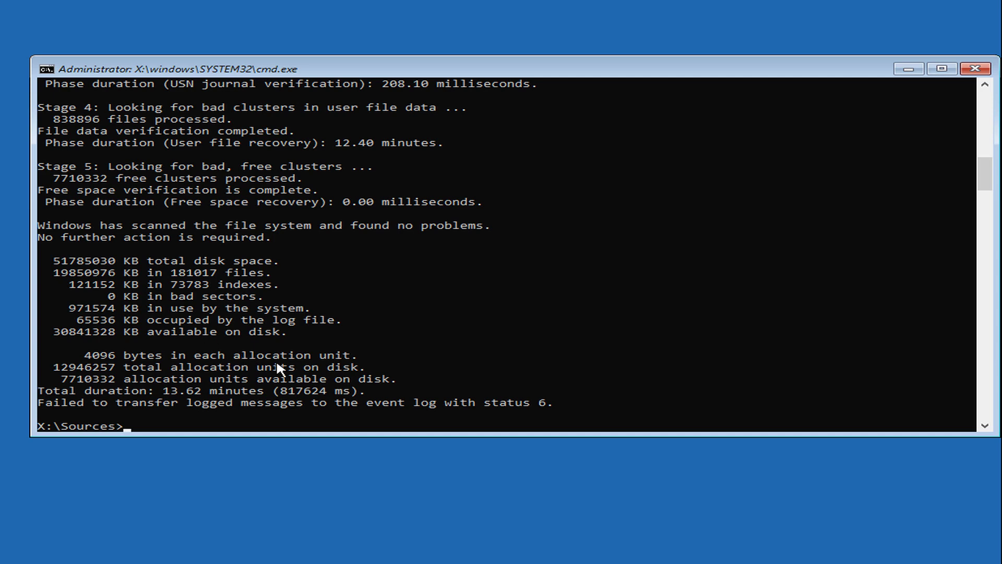
# Run sfc /scannow /offbootdir=C:\ /offwindir=C:\Windows to scan the offline system files
pyautogui.write('sfc /scannow /o')
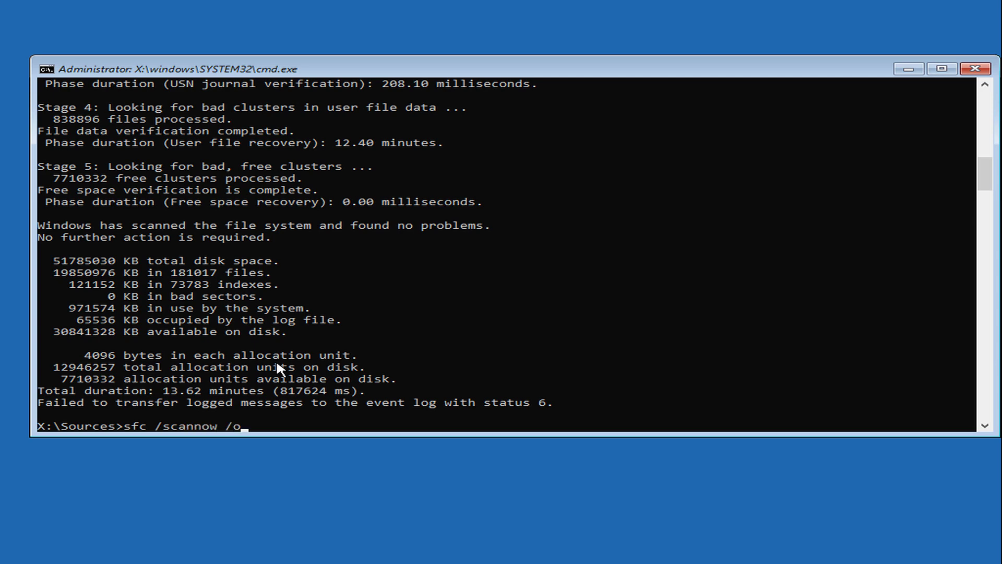
pyautogui.write('ffbootdir=C:\\')
pyautogui.write('o')
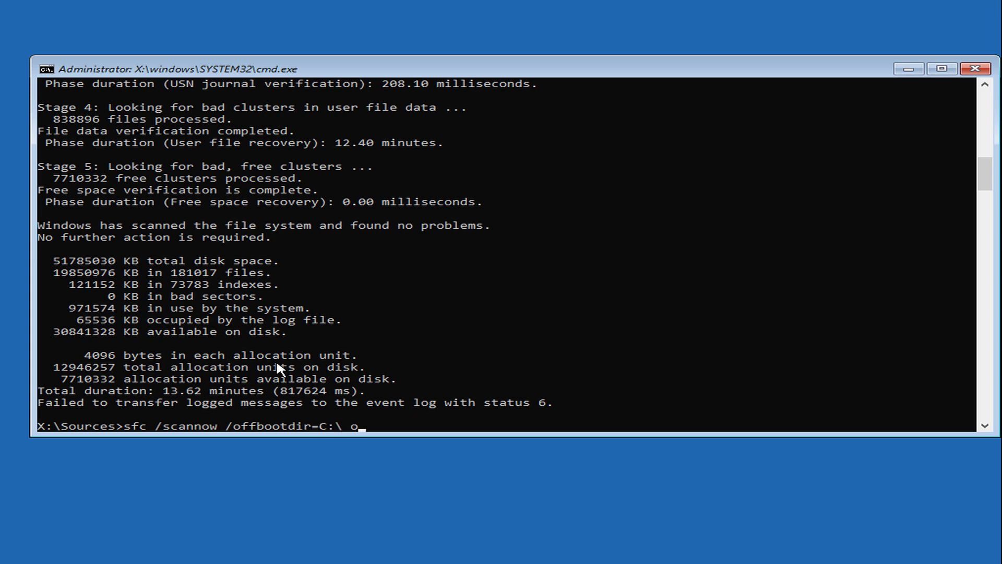
pyautogui.write('ffwindir=')
pyautogui.press('Left')
pyautogui.press('Left')
pyautogui.press('Left')
pyautogui.press('Left')
pyautogui.press('Left')
pyautogui.press('Left')
pyautogui.press('Left')
pyautogui.press('Left')
pyautogui.press('Left')
pyautogui.press('Left')
pyautogui.write('/')
pyautogui.press('Right')
pyautogui.press('Right')
pyautogui.press('Right')
pyautogui.press('Right')
pyautogui.press('Right')
pyautogui.press('Right')
pyautogui.press('Right')
pyautogui.press('Right')
pyautogui.press('Right')
pyautogui.press('Right')
pyautogui.write('C')
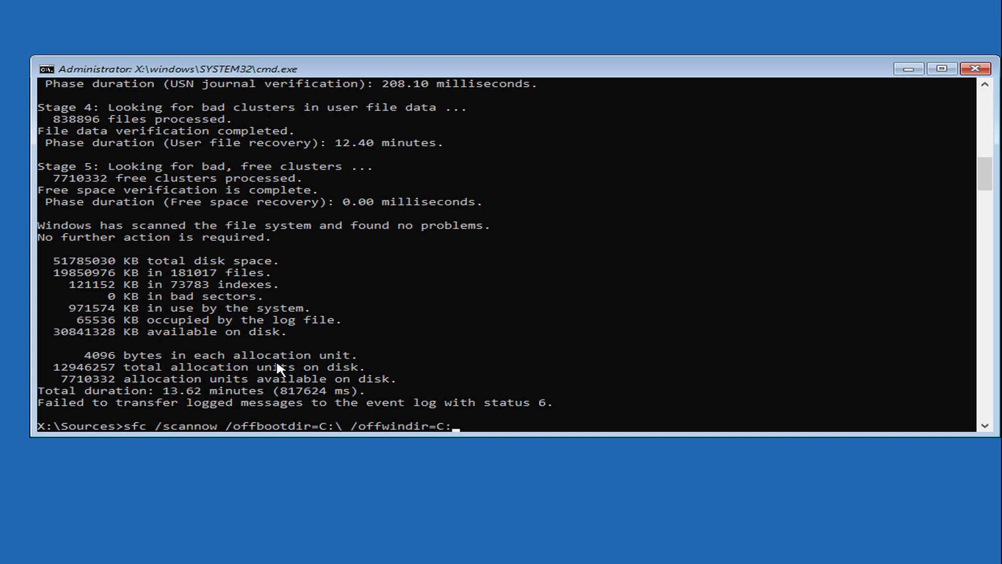
pyautogui.write(':\\Windows')
pyautogui.press('Return')
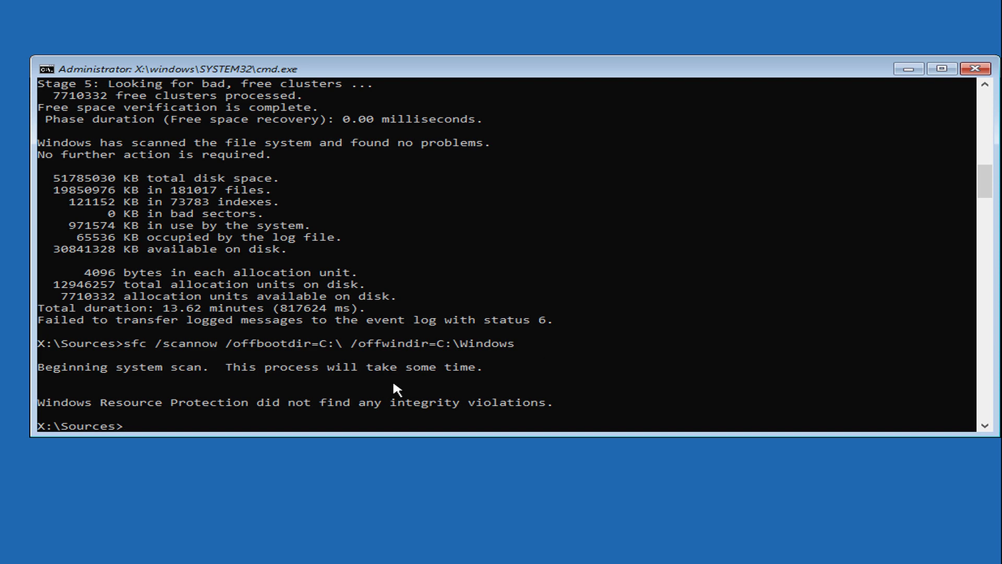
# Click inside the console output to start QuickEdit mark mode on the scan results
pyautogui.click(691, 331)
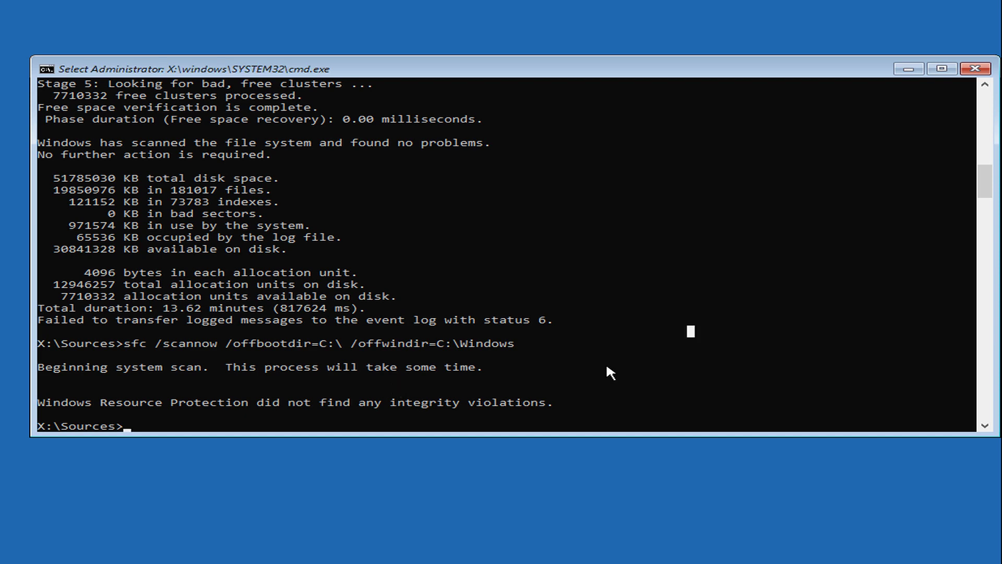